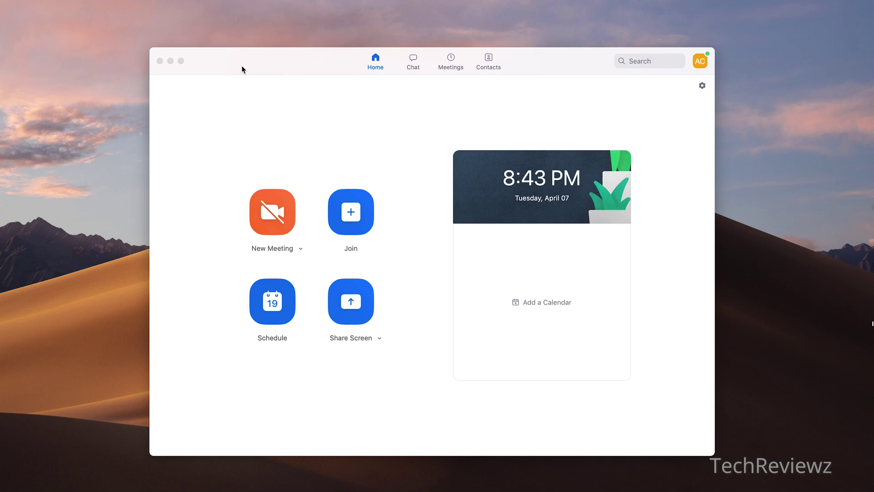
Maximize the Zoom window and open Settings on its General page
double_click(242, 69)
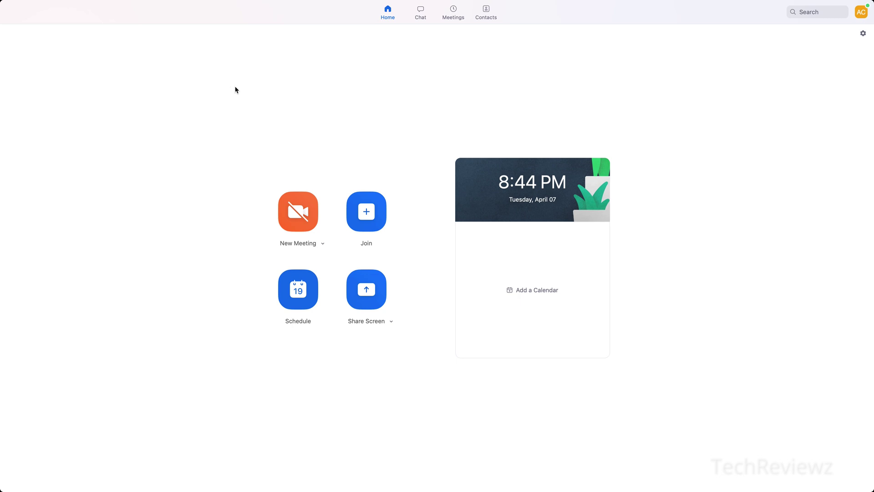
click(863, 34)
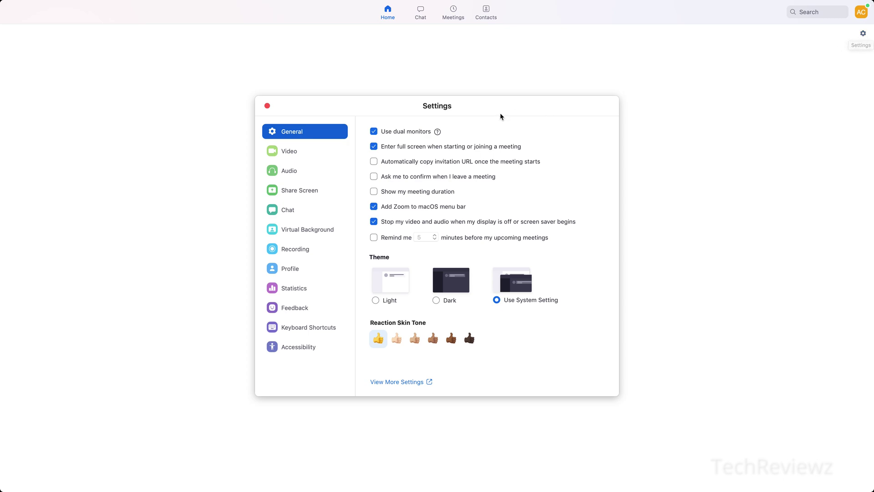
click(386, 30)
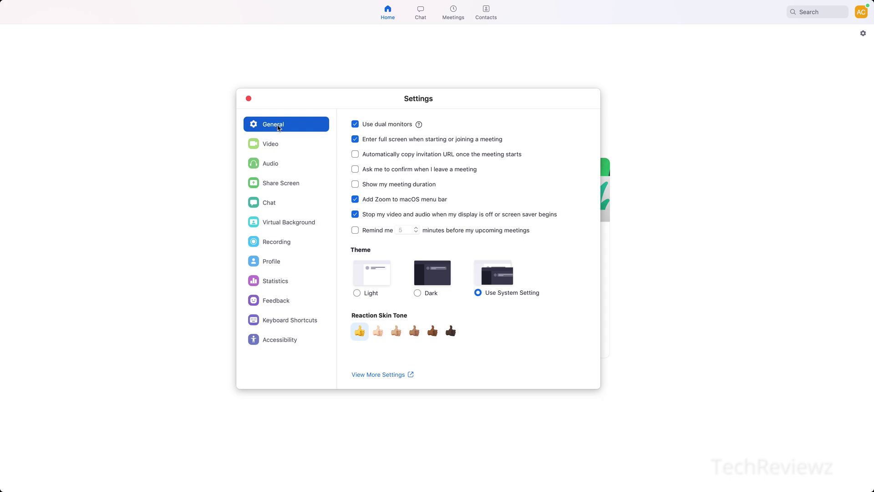
Show the Video settings, look at the Virtual Background choices, then return to Video with FaceTime HD Camera
click(273, 144)
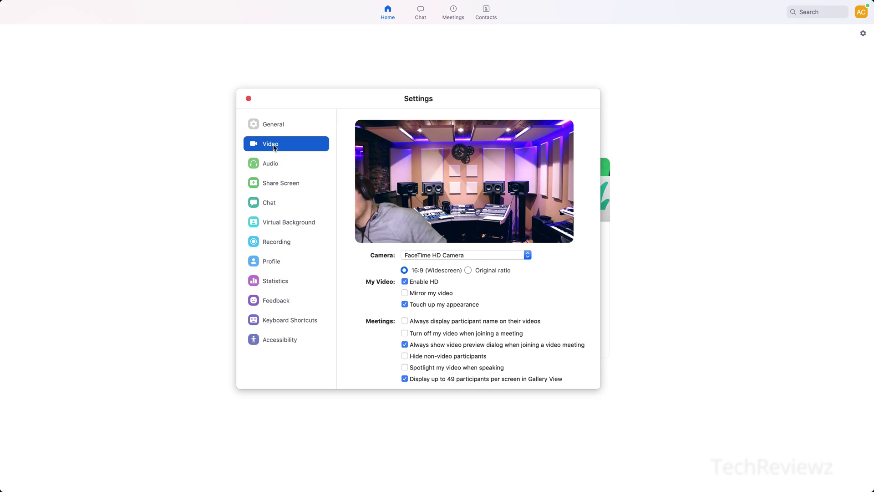
click(284, 224)
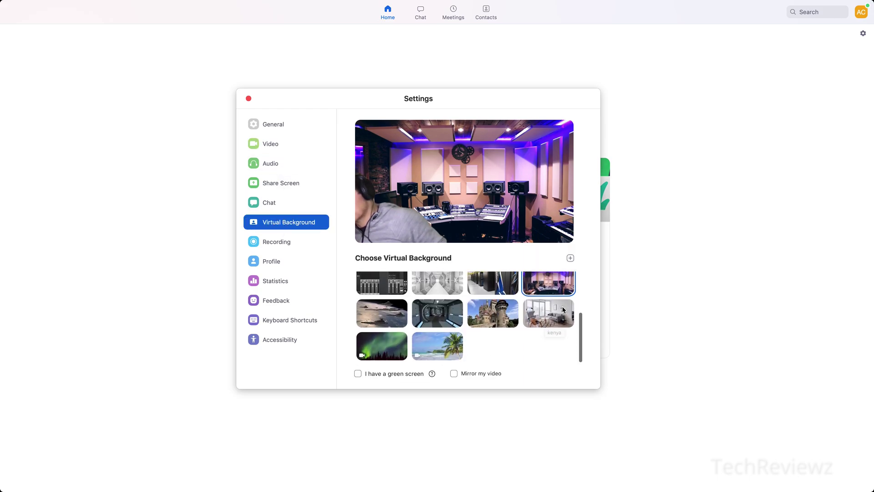
click(269, 147)
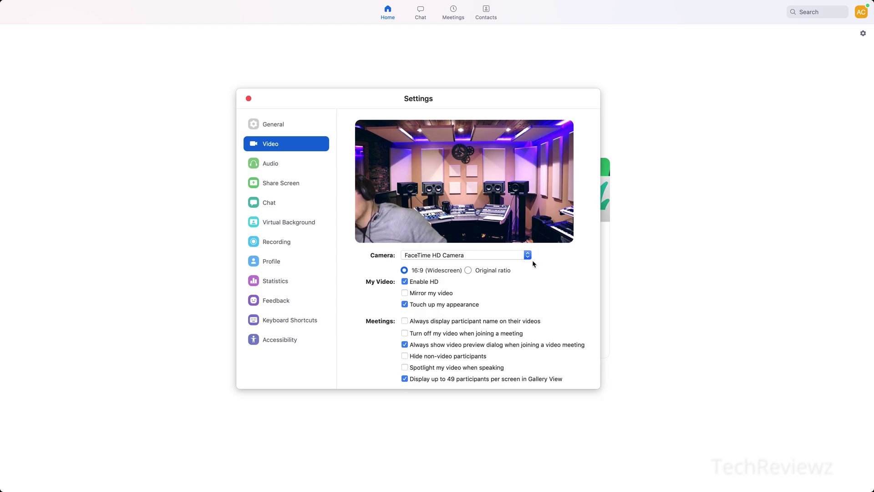
Toggle 'Turn off my video when joining a meeting' on and off, leaving it unchecked
scroll(532, 260, down, 2)
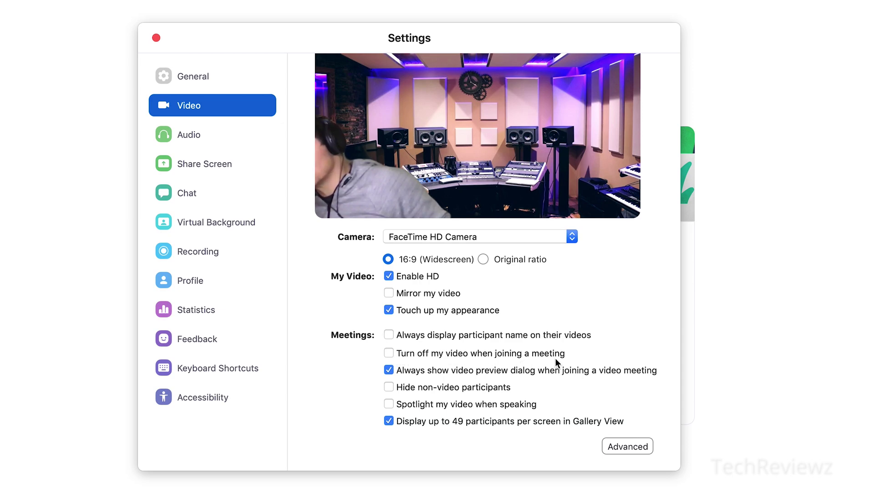
click(388, 354)
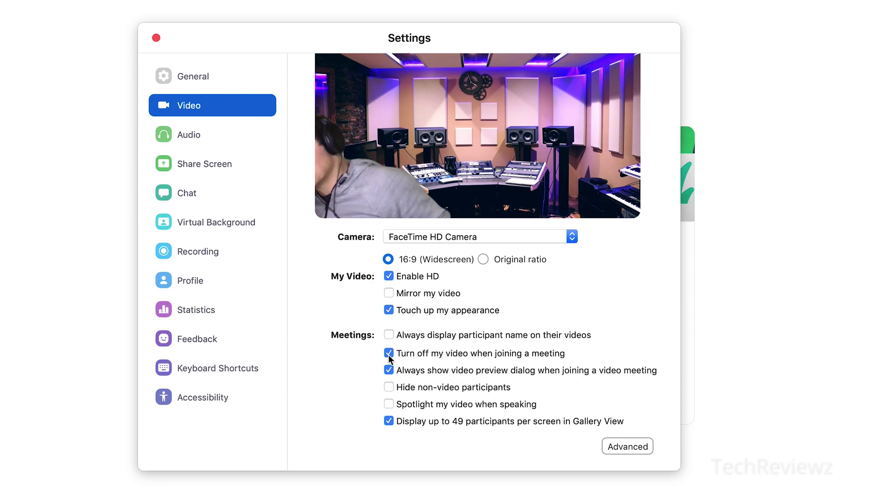
click(390, 353)
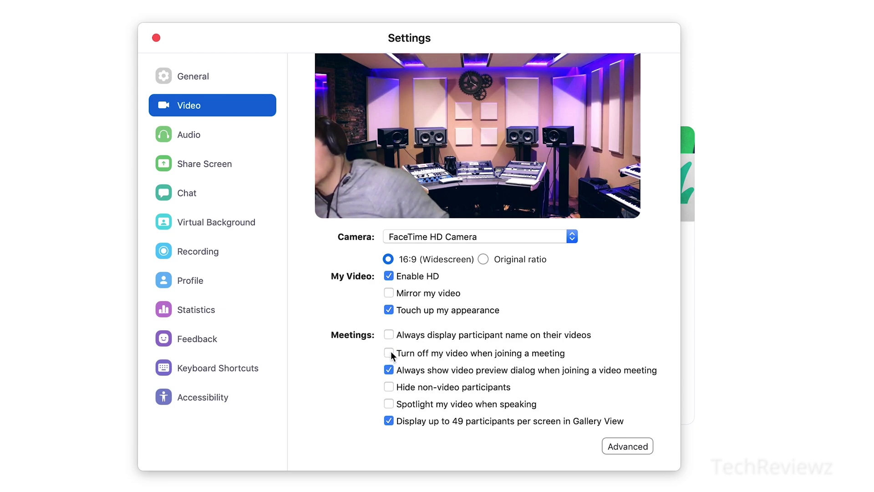
click(389, 354)
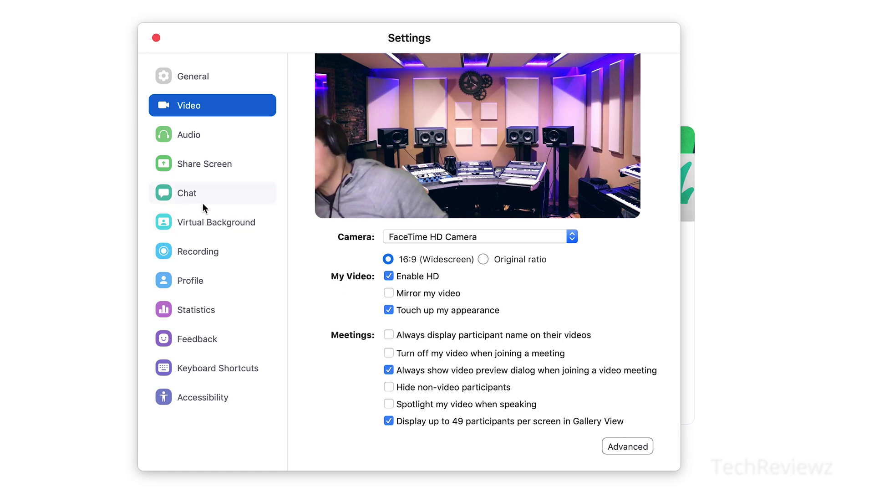
Enable 'Automatically adjust microphone volume' in Audio settings and close Settings
click(189, 138)
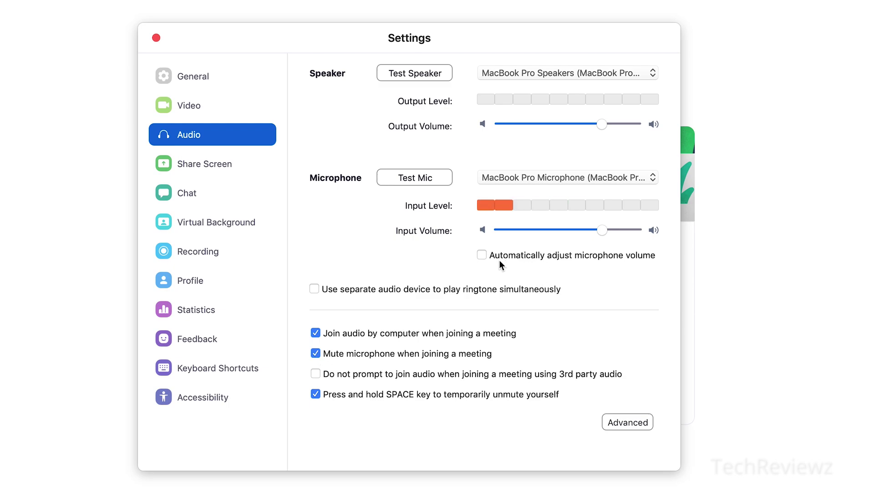
click(481, 255)
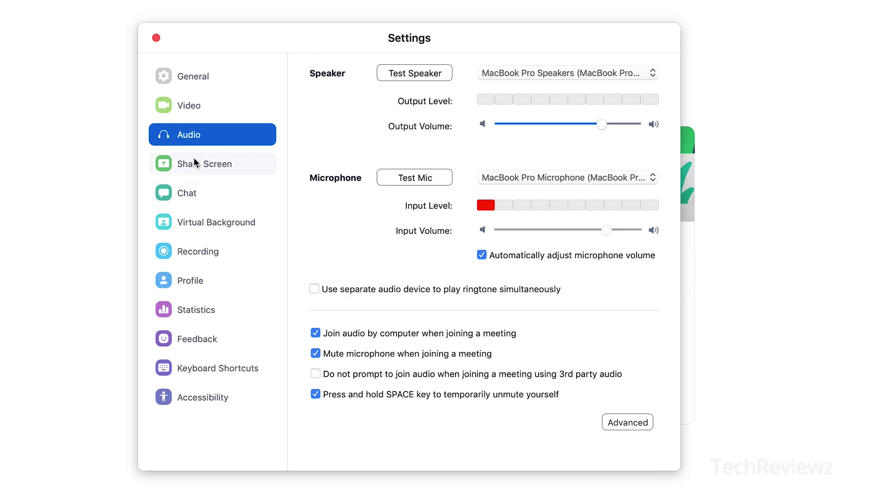
click(156, 37)
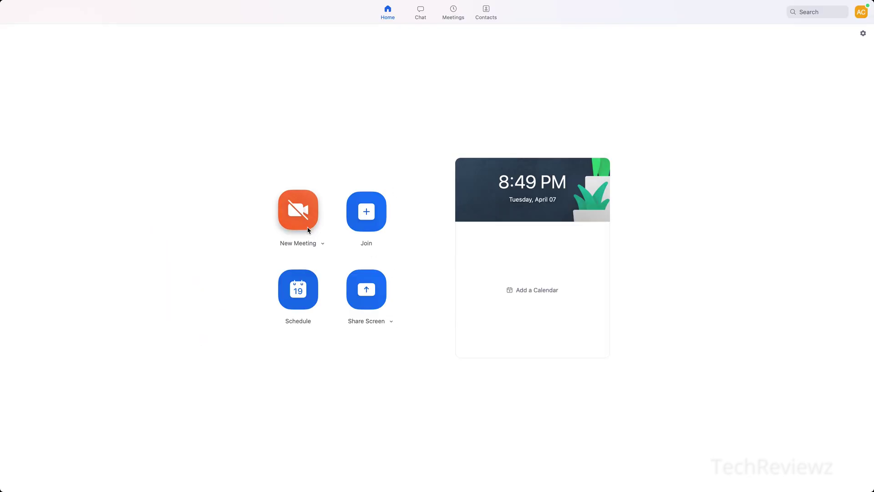
Start a new meeting with computer audio, microphone muted and video off
click(295, 221)
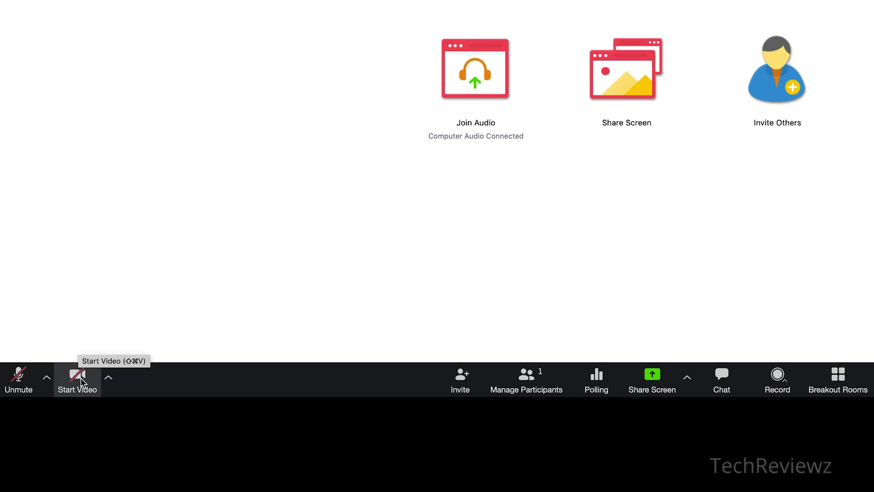
Unmute the microphone and start video with the studio virtual background
click(17, 382)
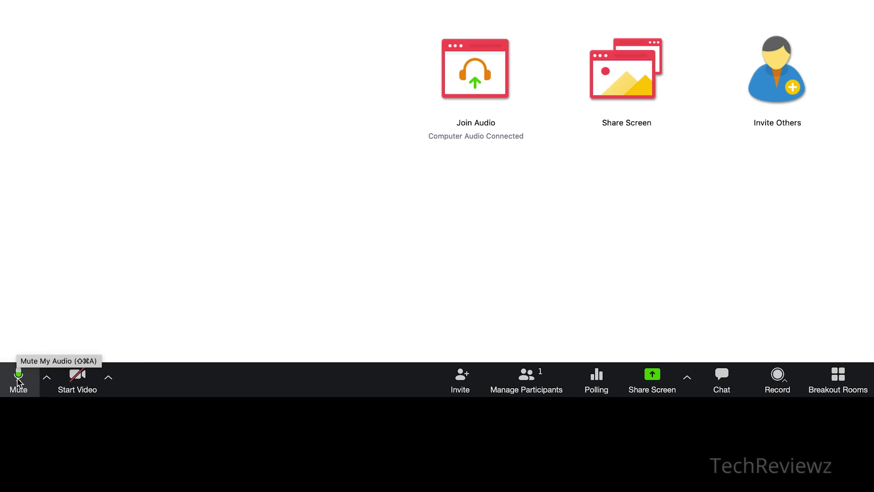
click(77, 379)
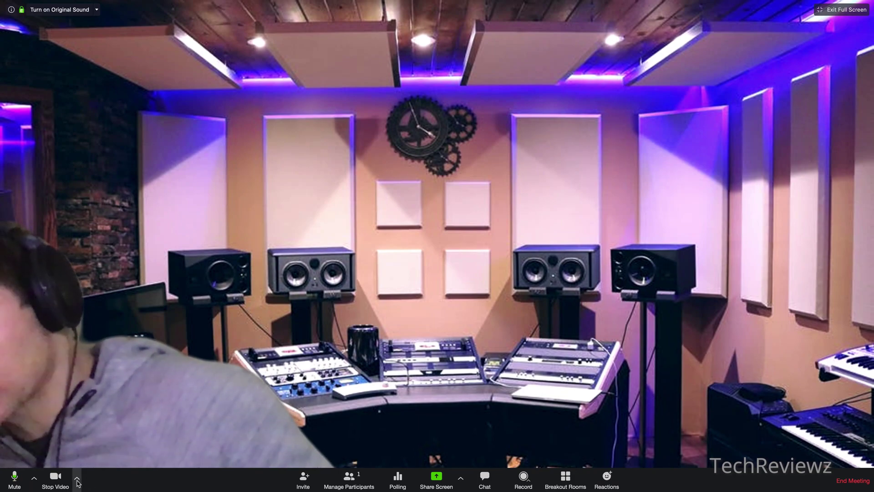
click(77, 480)
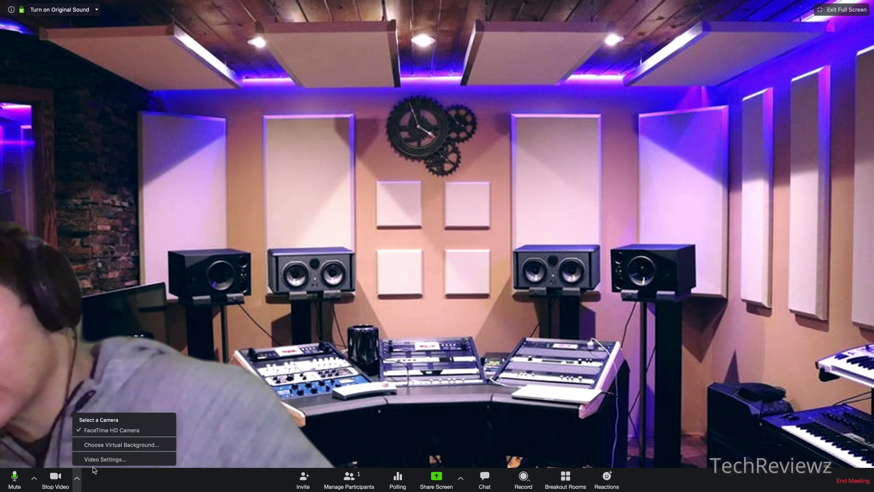
click(105, 459)
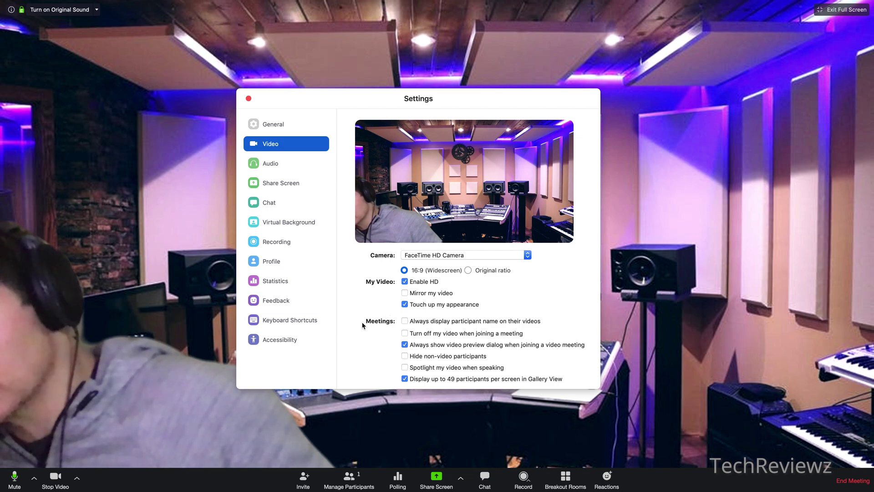
click(77, 478)
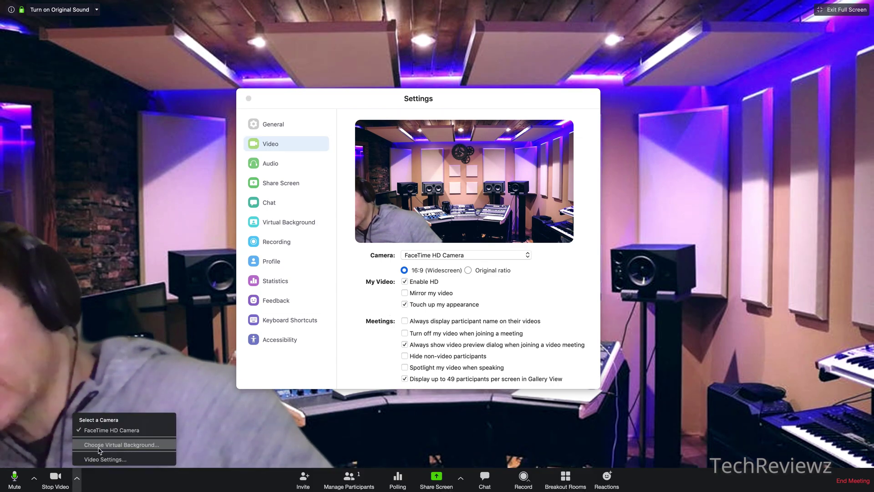
click(52, 429)
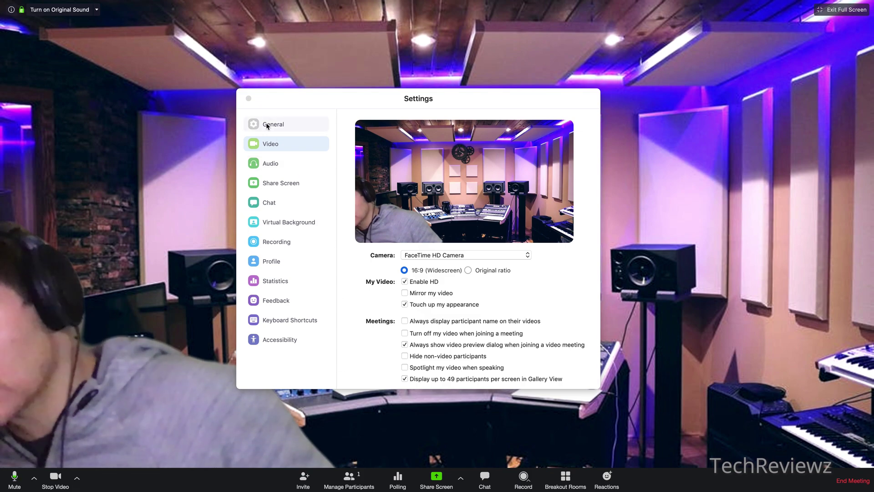
click(248, 99)
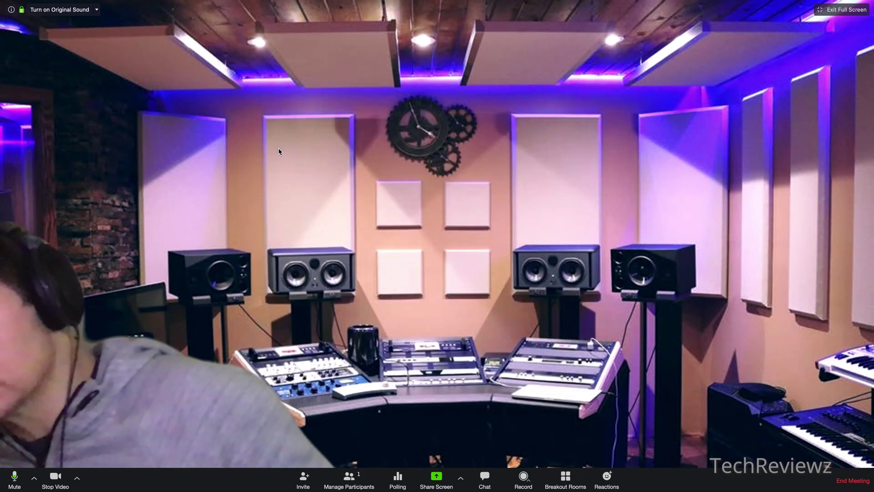